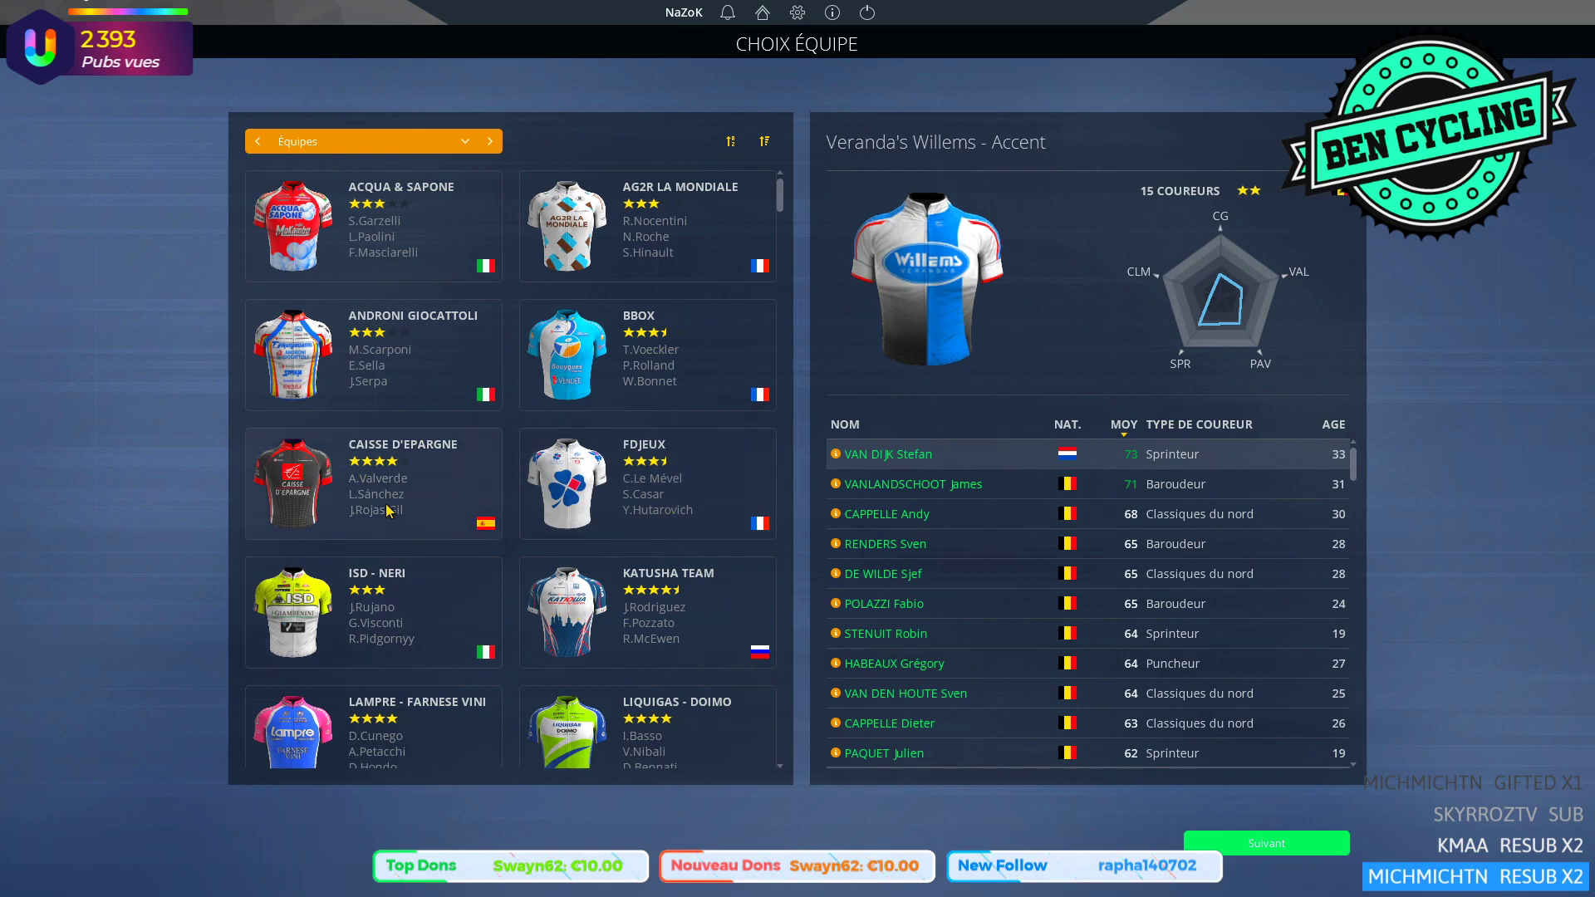
Step: Browse the team list and select the Quickstep team
scroll(439, 530, down, 1)
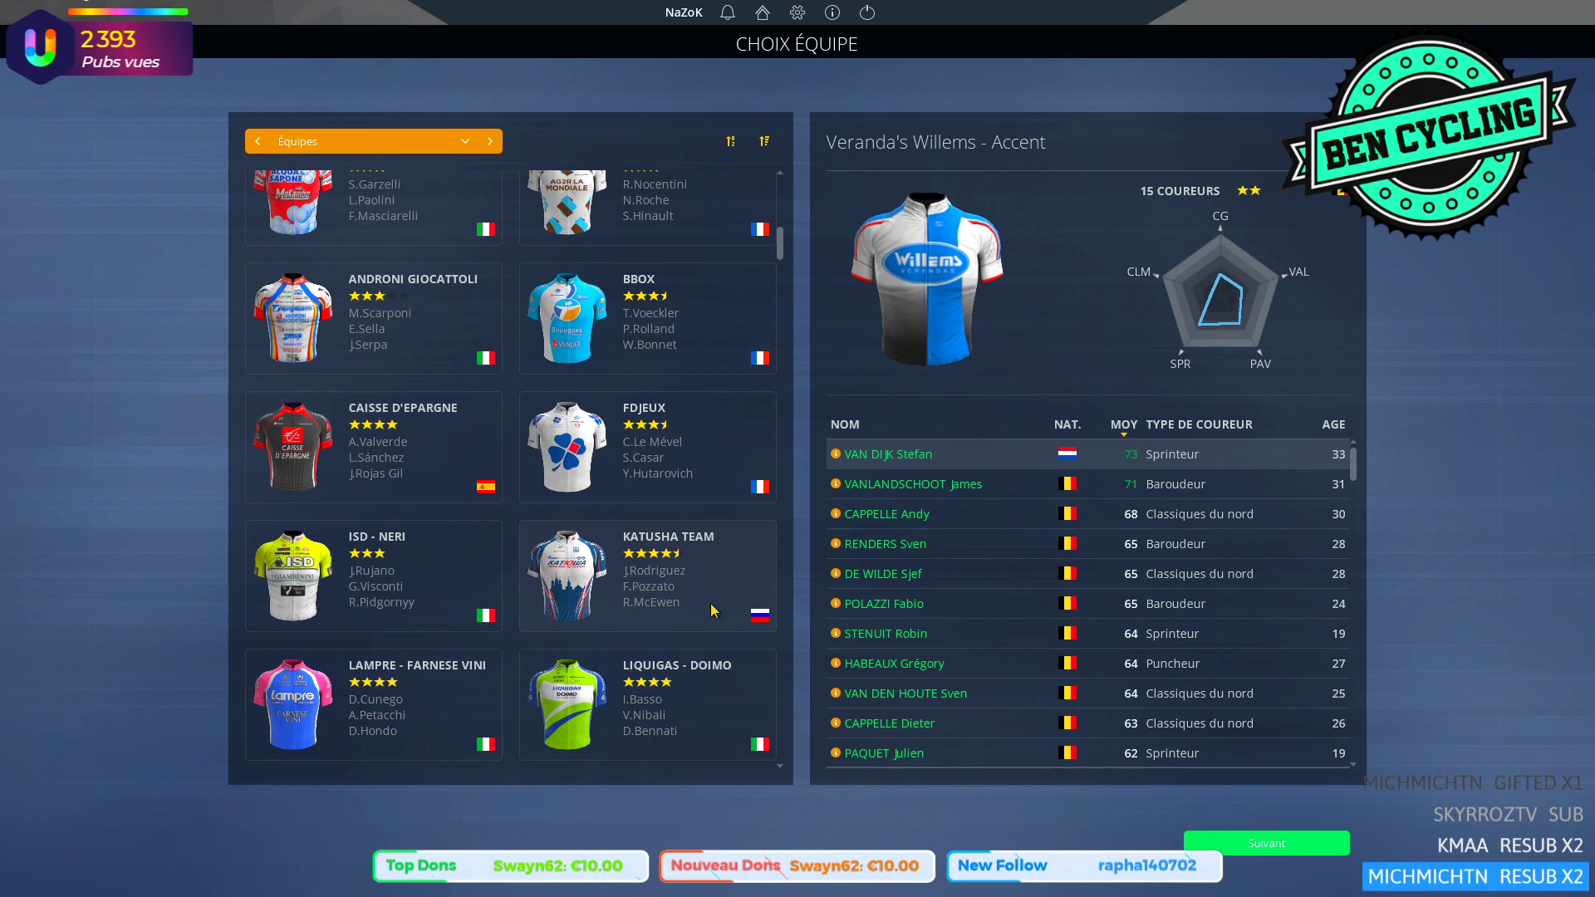
scroll(712, 609, down, 3)
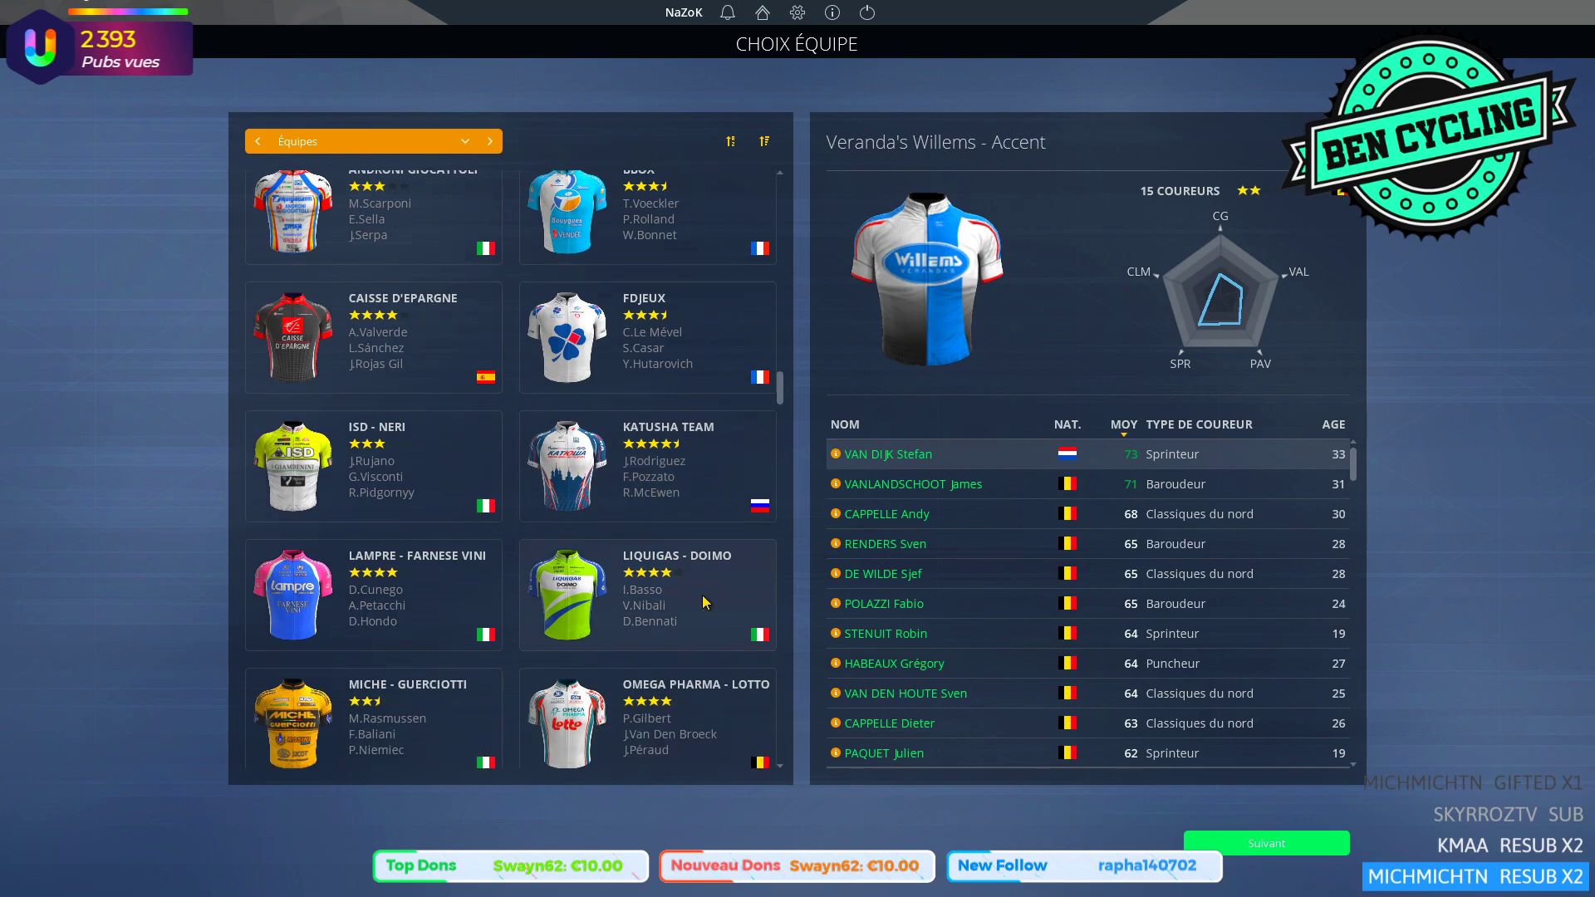
scroll(424, 605, down, 7)
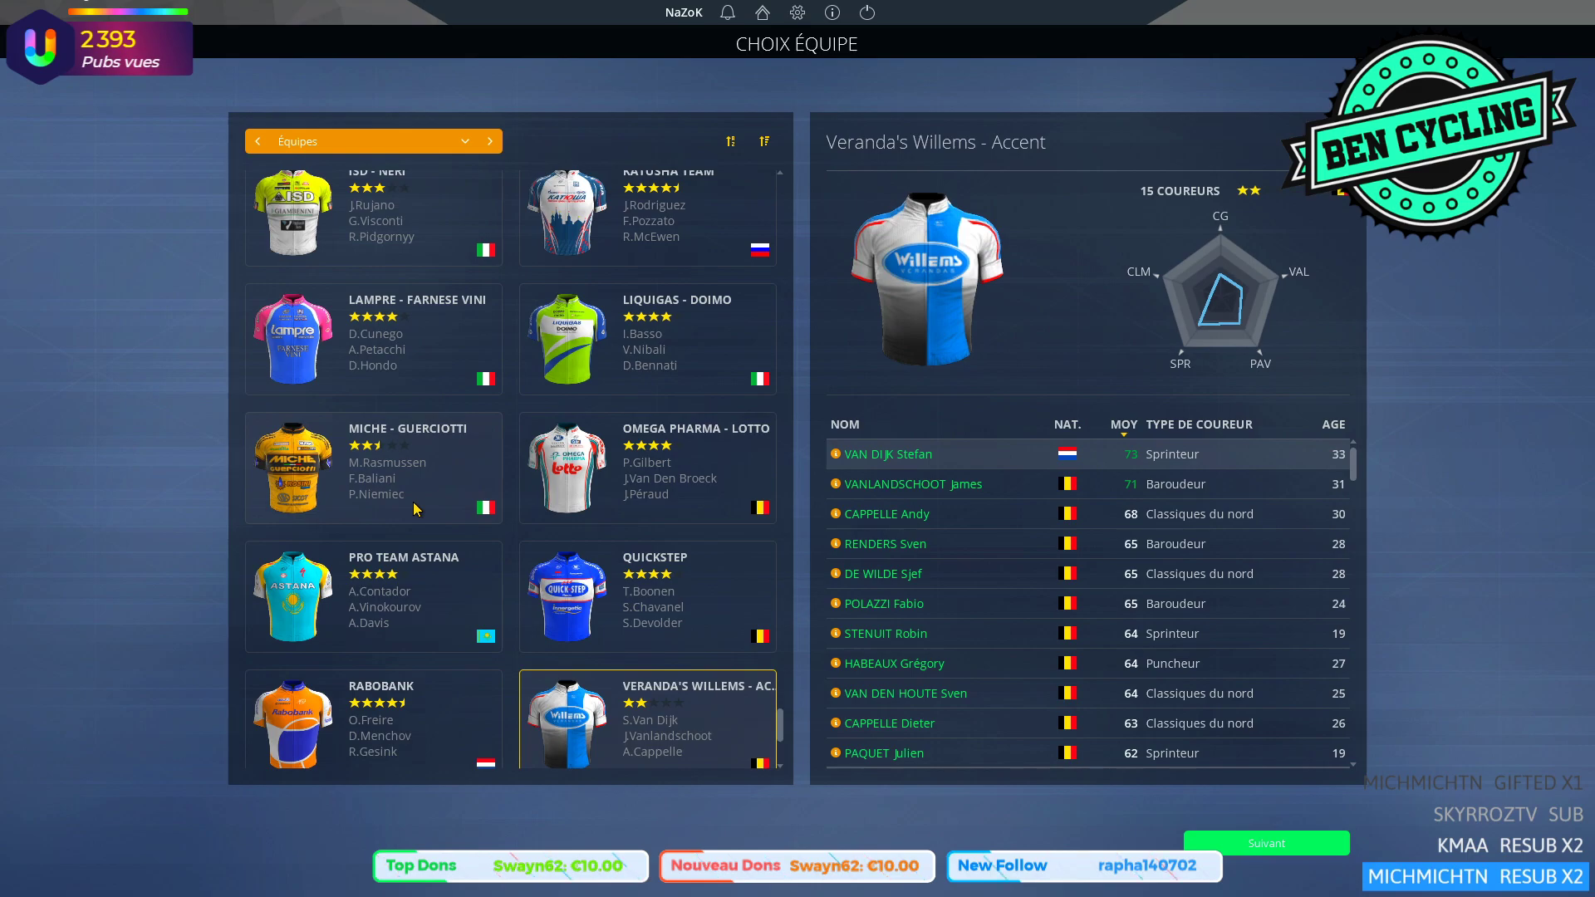
click(736, 615)
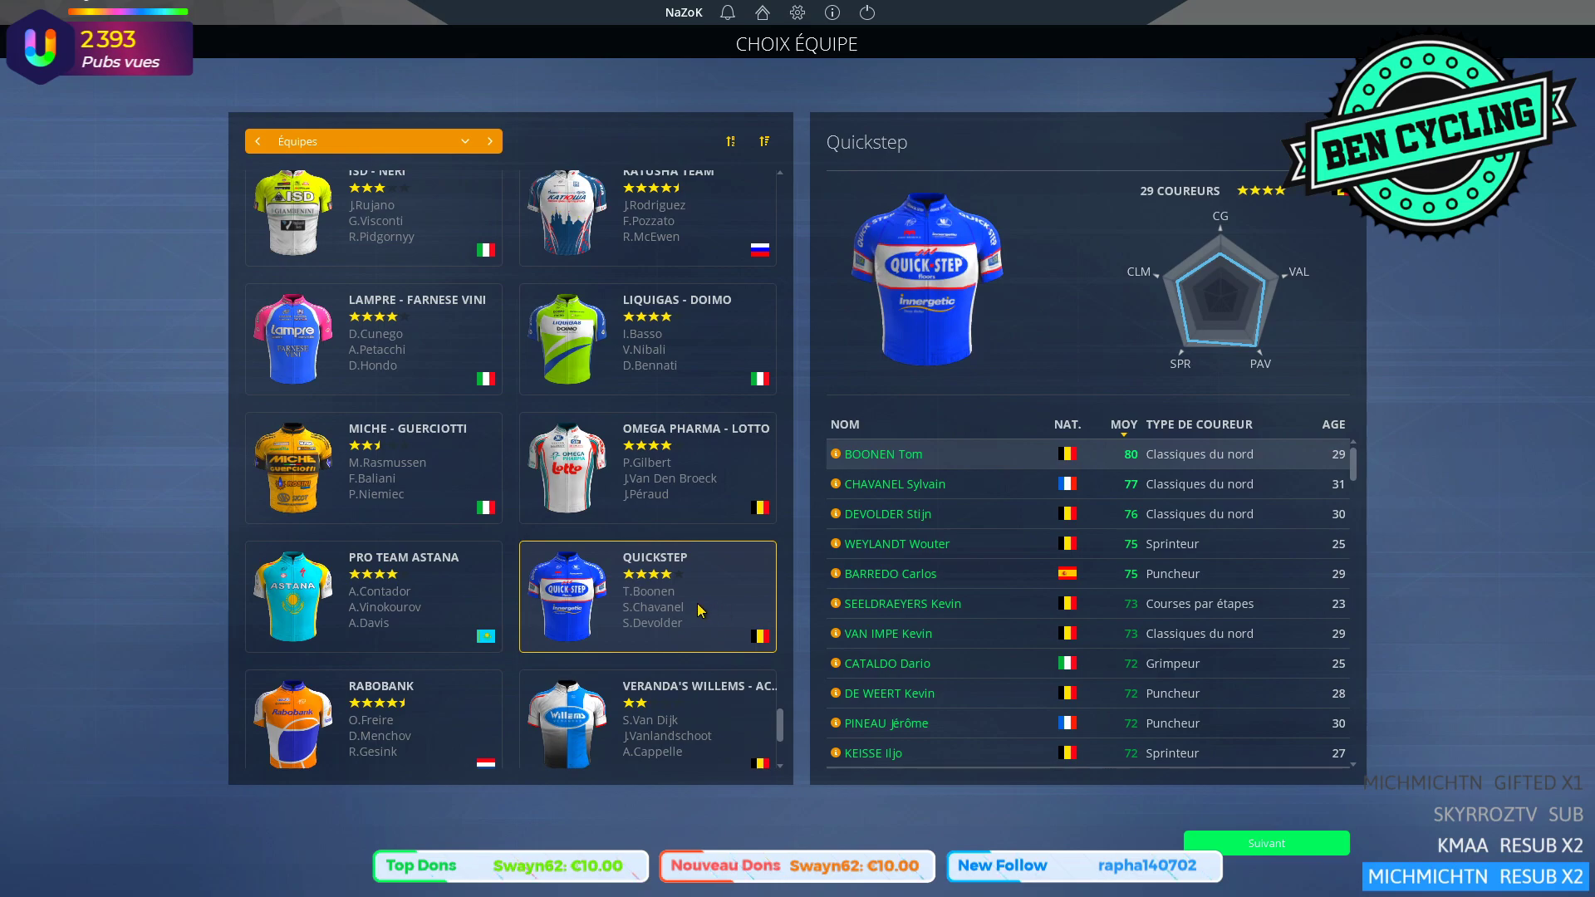
scroll(701, 611, down, 1)
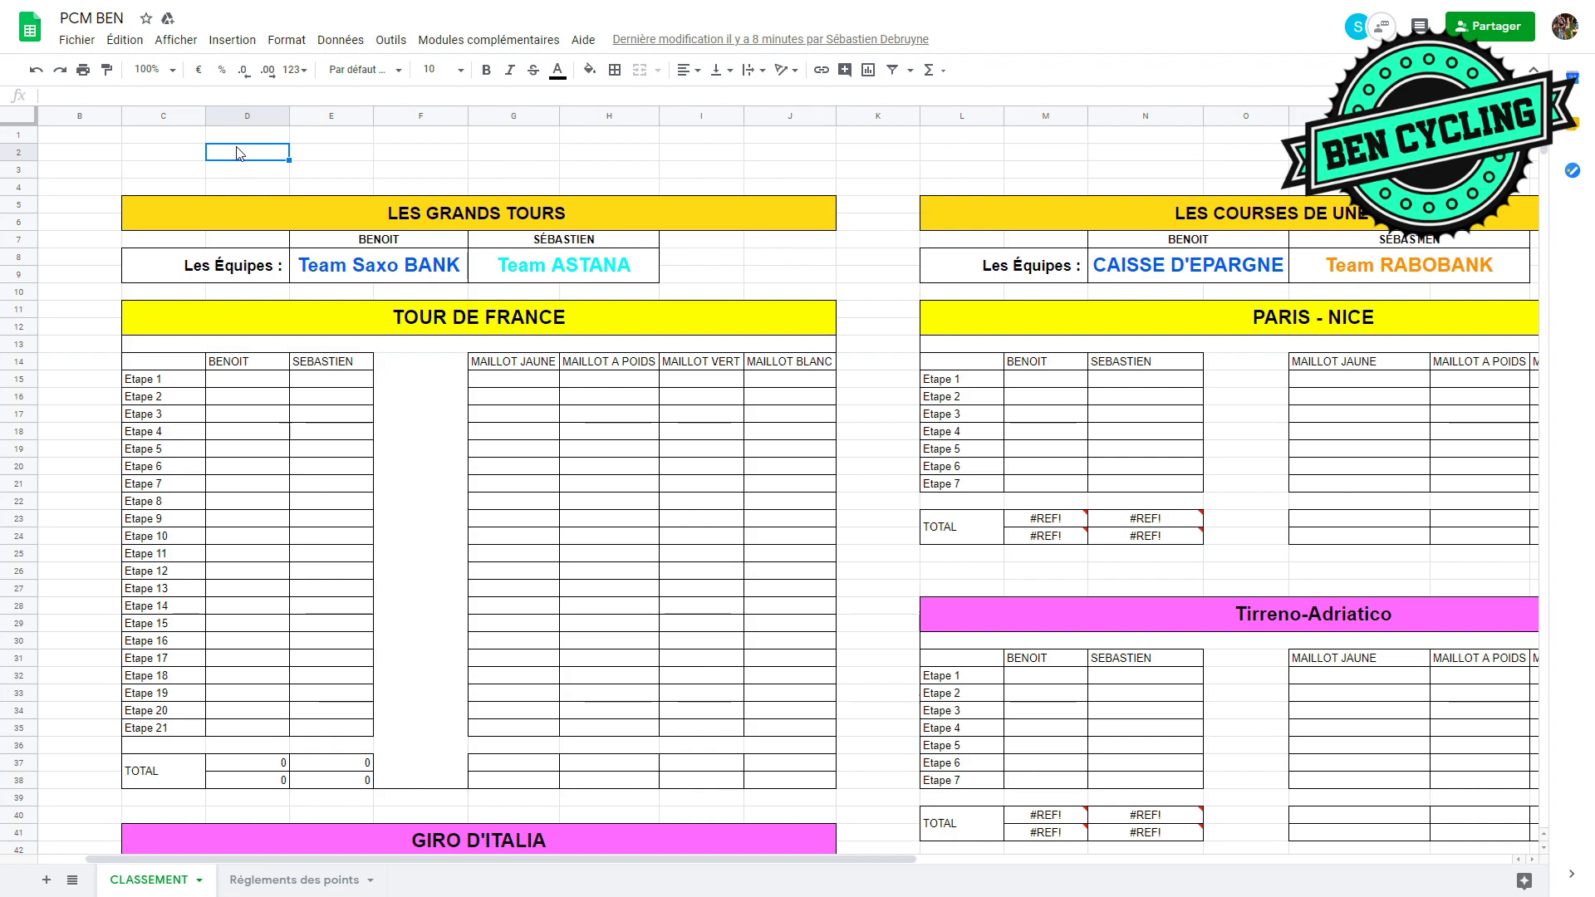
Step: In the PCM BEN spreadsheet in Google Sheets, examine the Grand Tours stage tables and the teams assigned to each player
scroll(804, 339, down, 1)
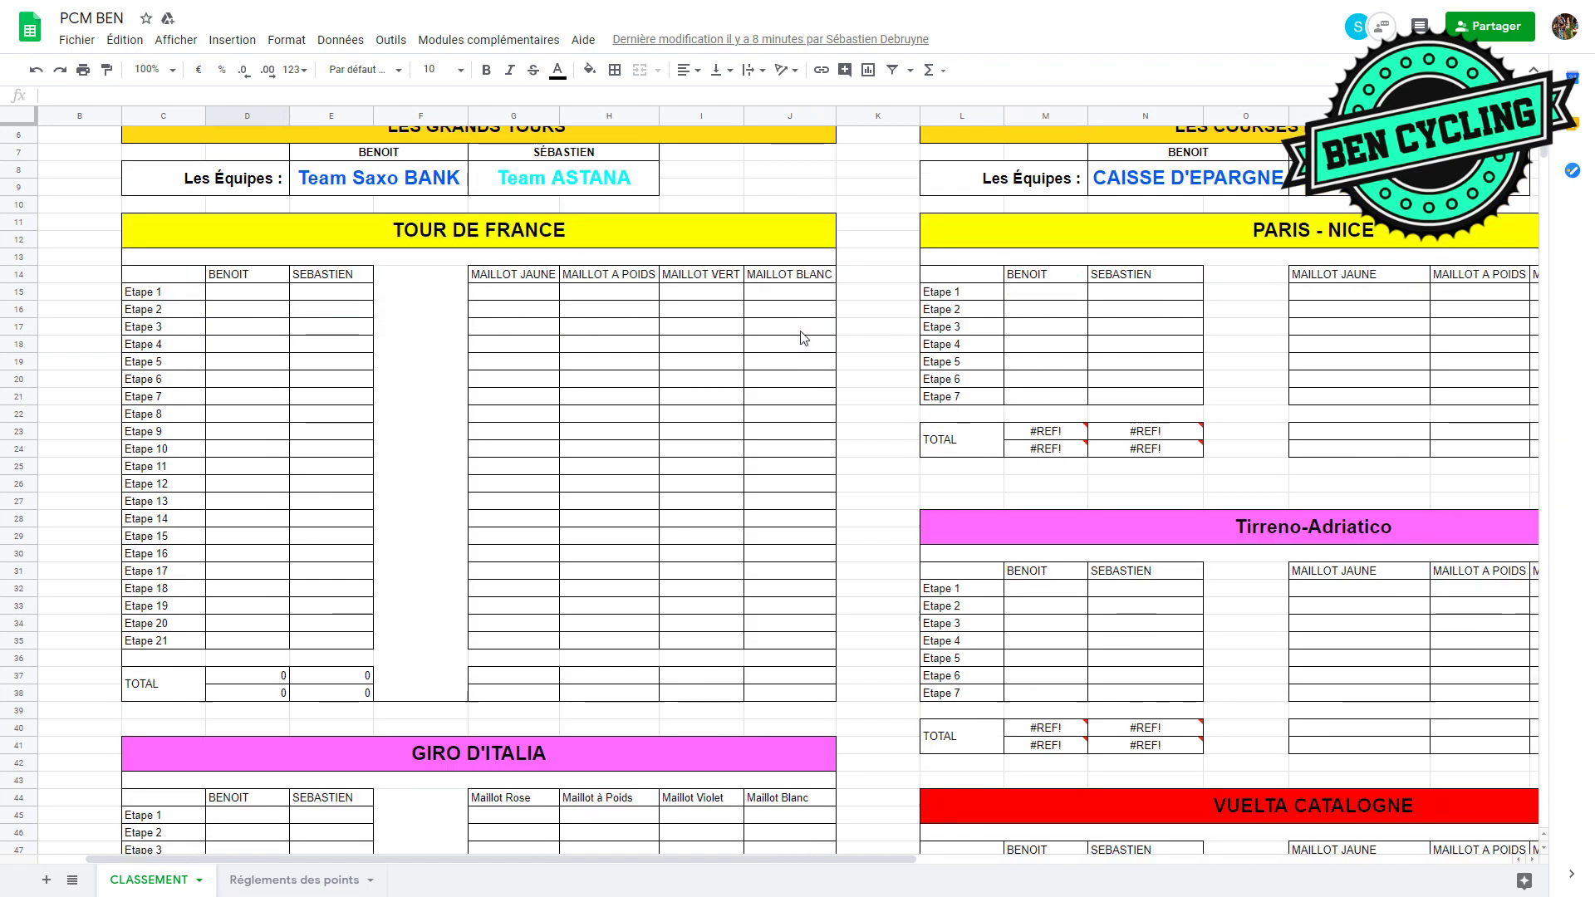
scroll(522, 330, down, 10)
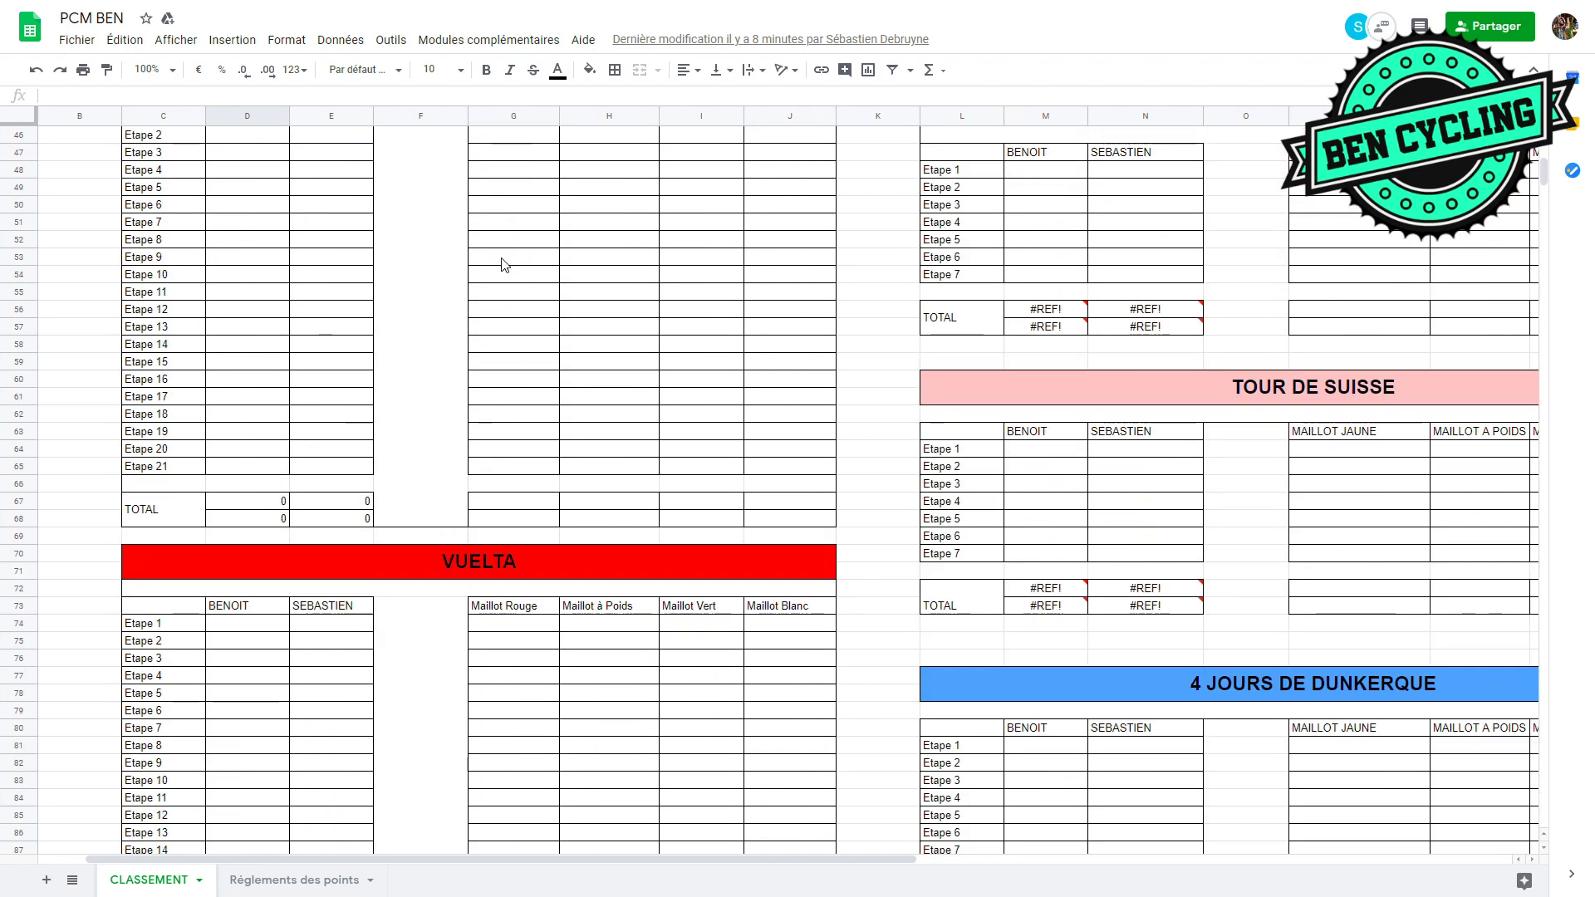
scroll(488, 305, up, 11)
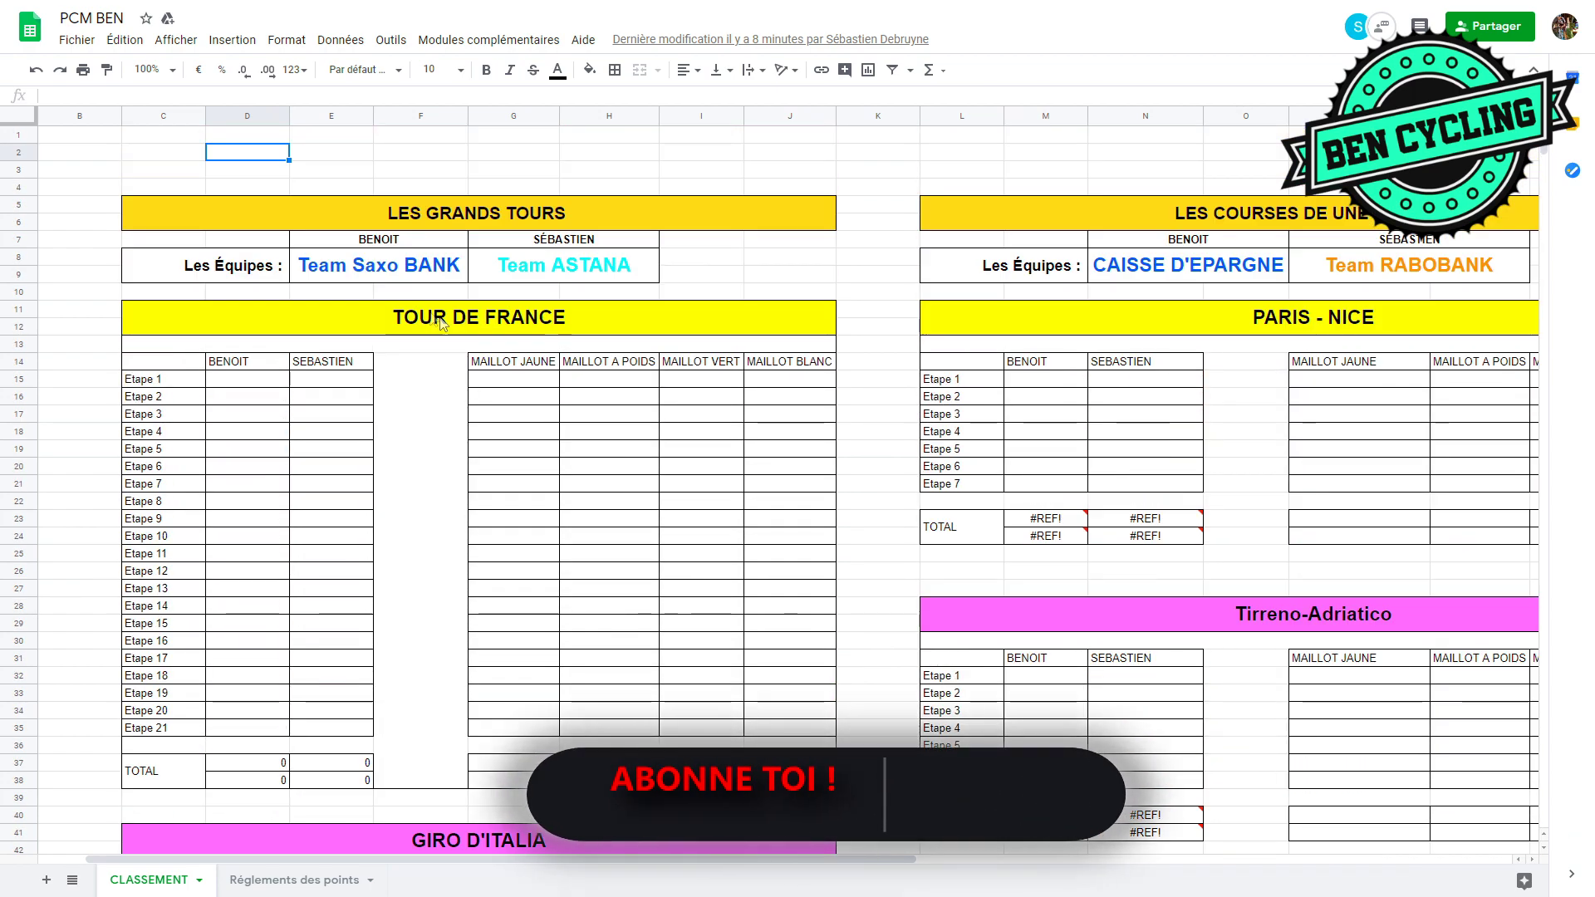
click(340, 270)
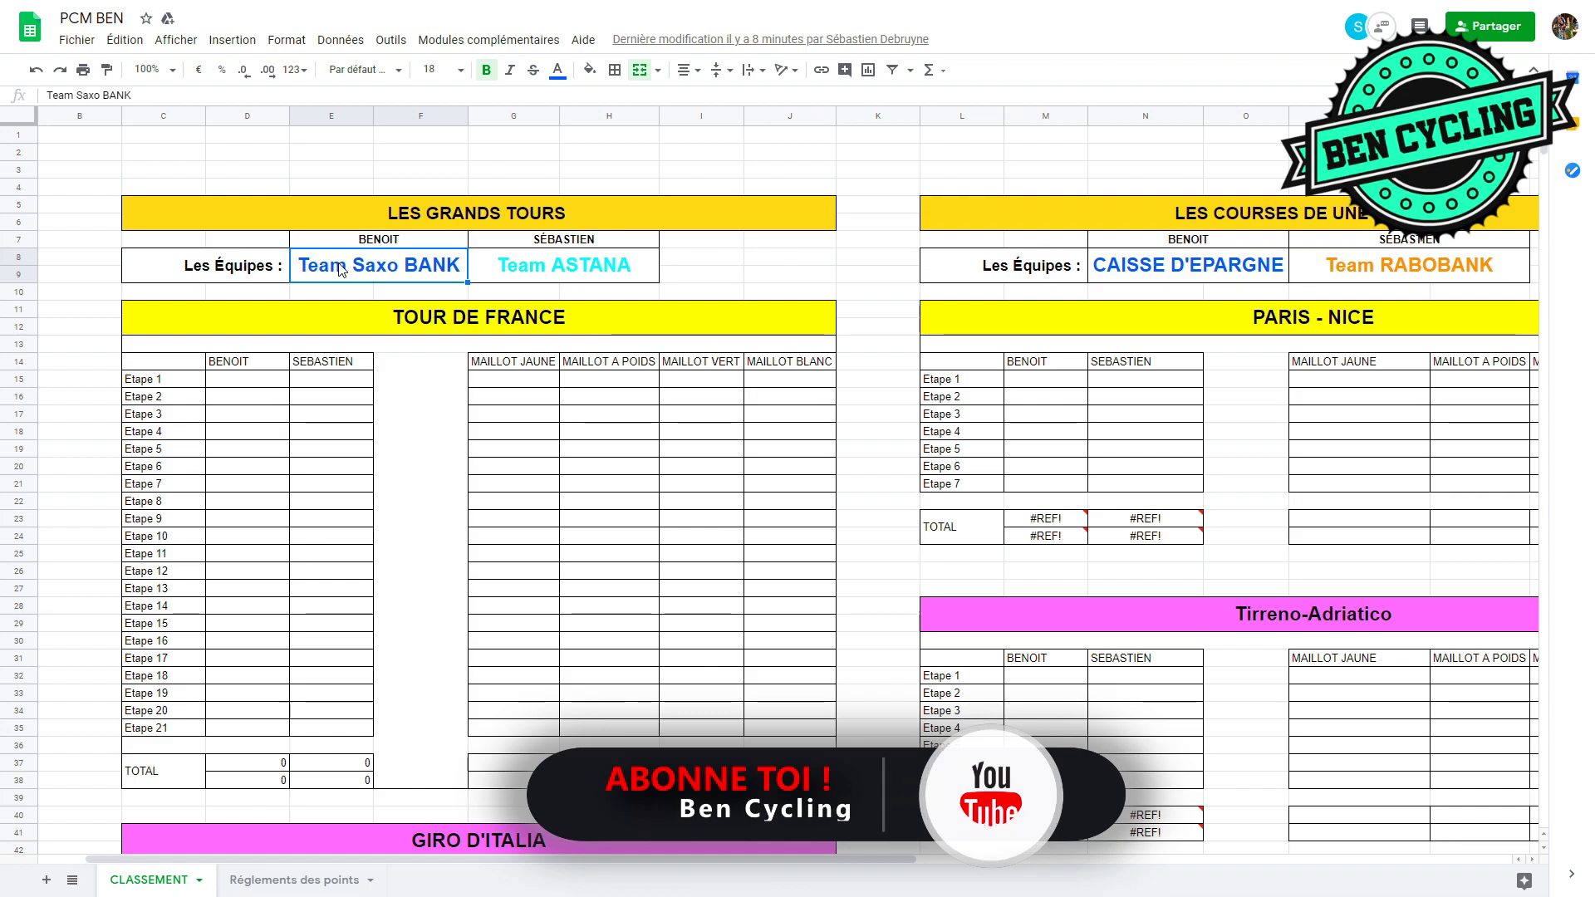
click(649, 265)
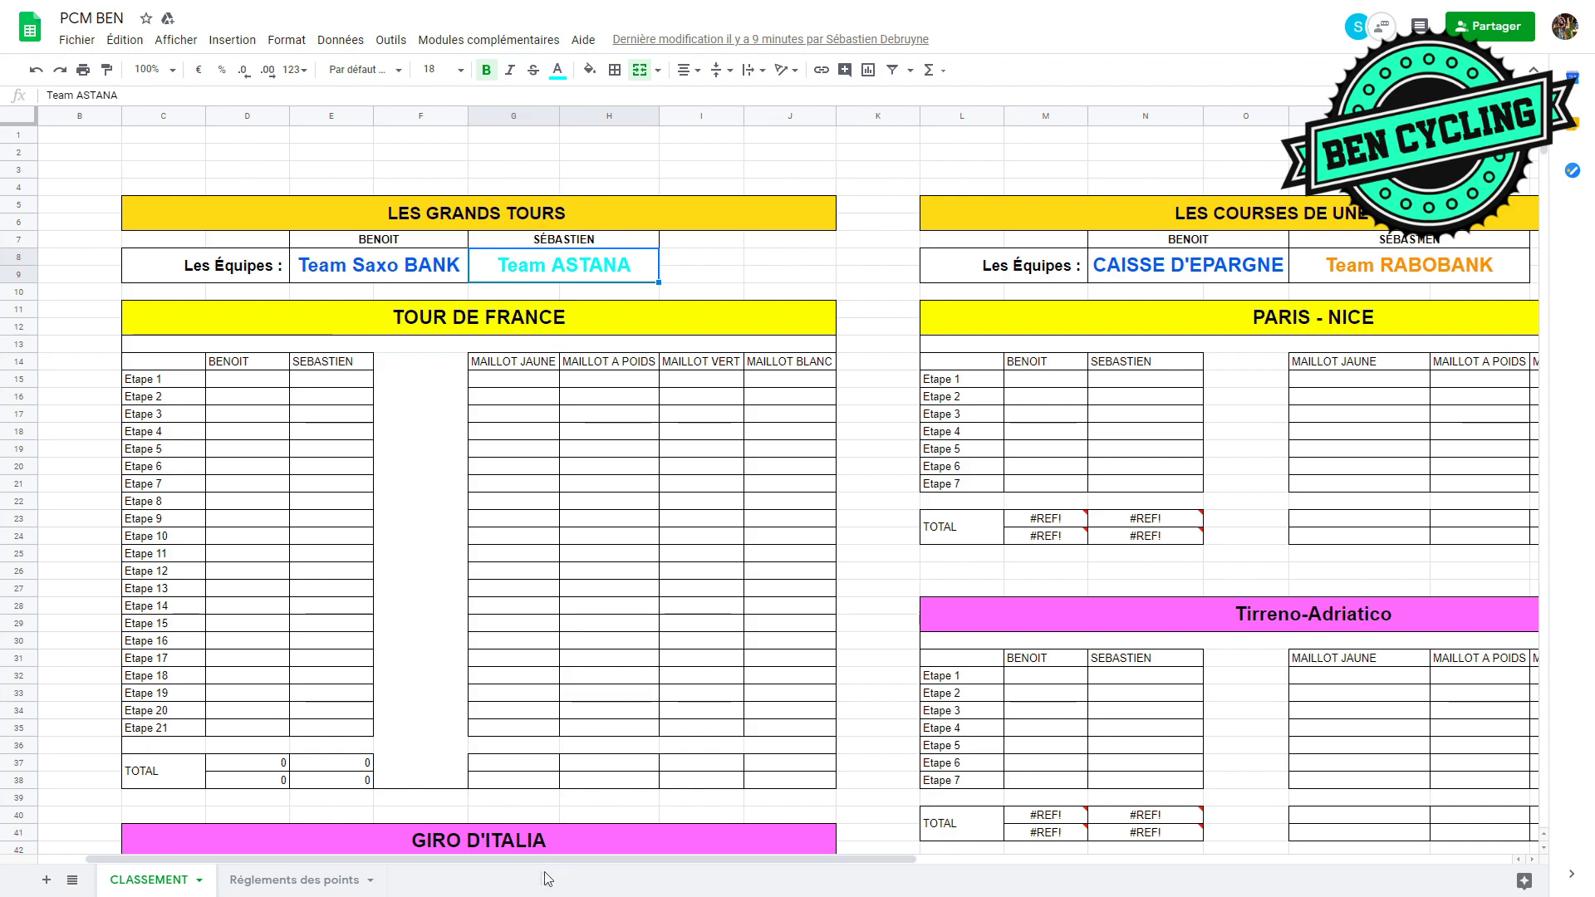
Step: Review the one-week races section of the CLASSEMENT sheet, from Paris - Nice down to 4 Jours de Dunkerque, including its assigned teams
drag(314, 862, 644, 865)
scroll(713, 456, down, 1)
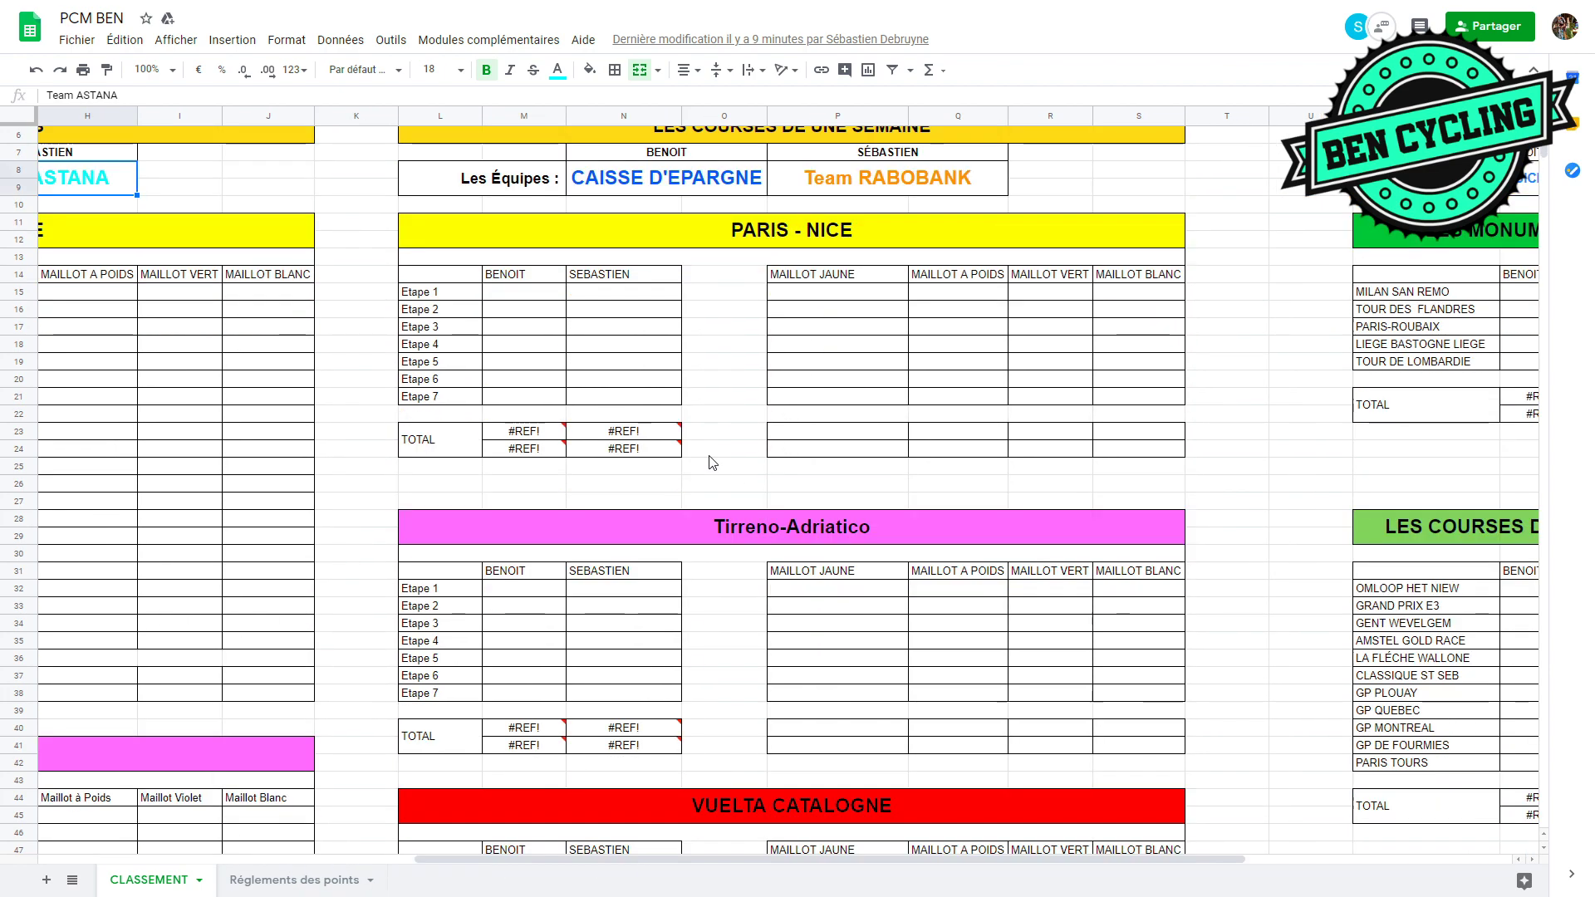
scroll(760, 299, down, 2)
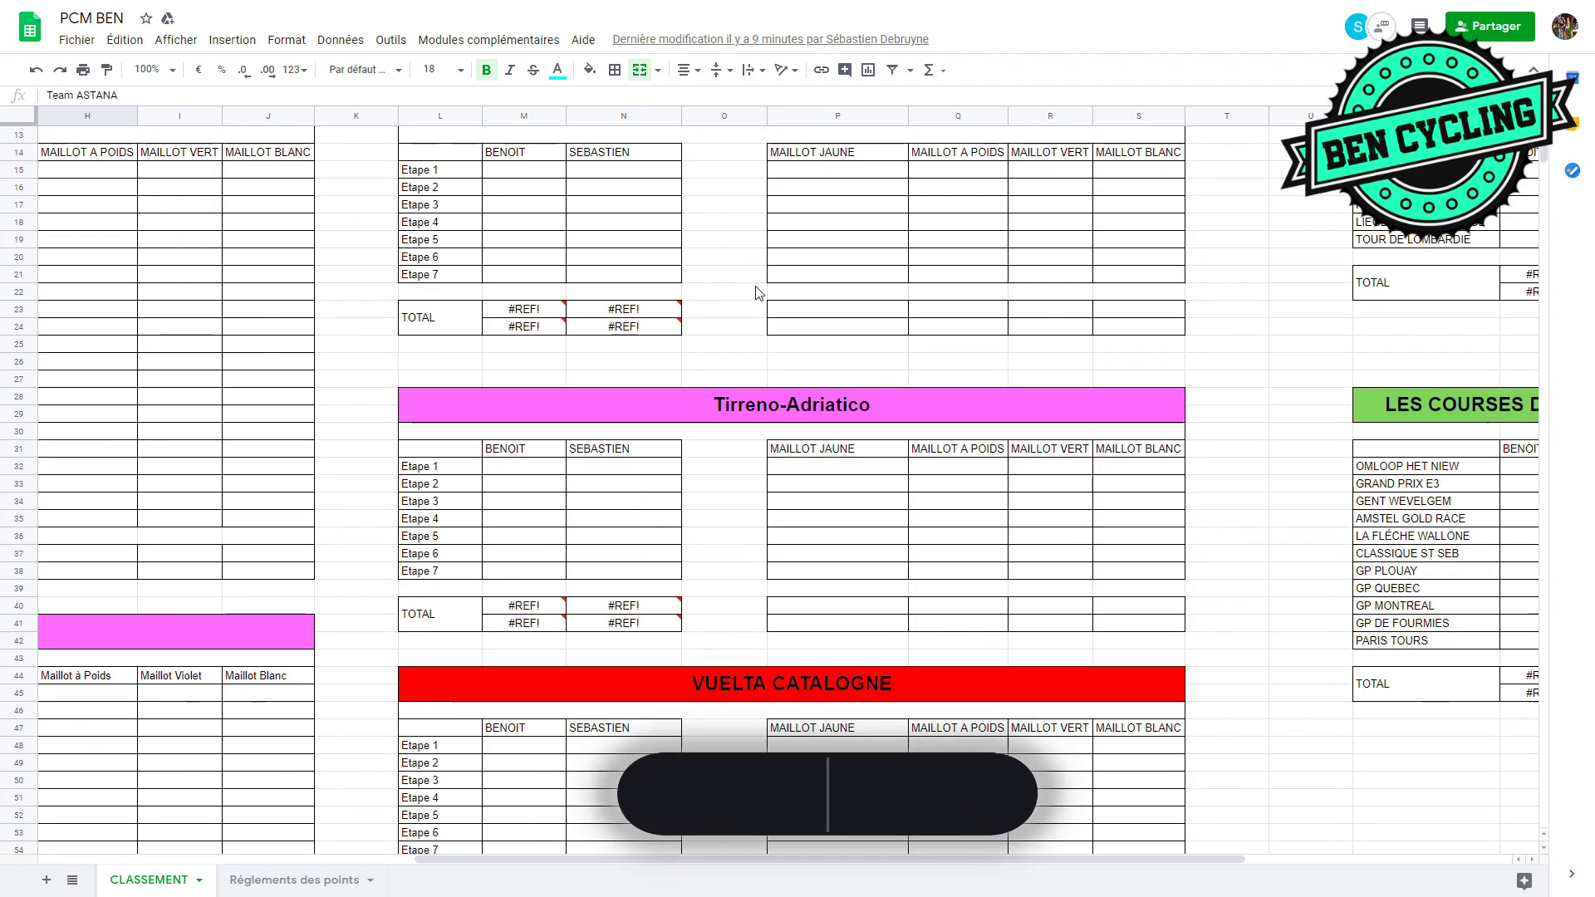
scroll(758, 510, down, 5)
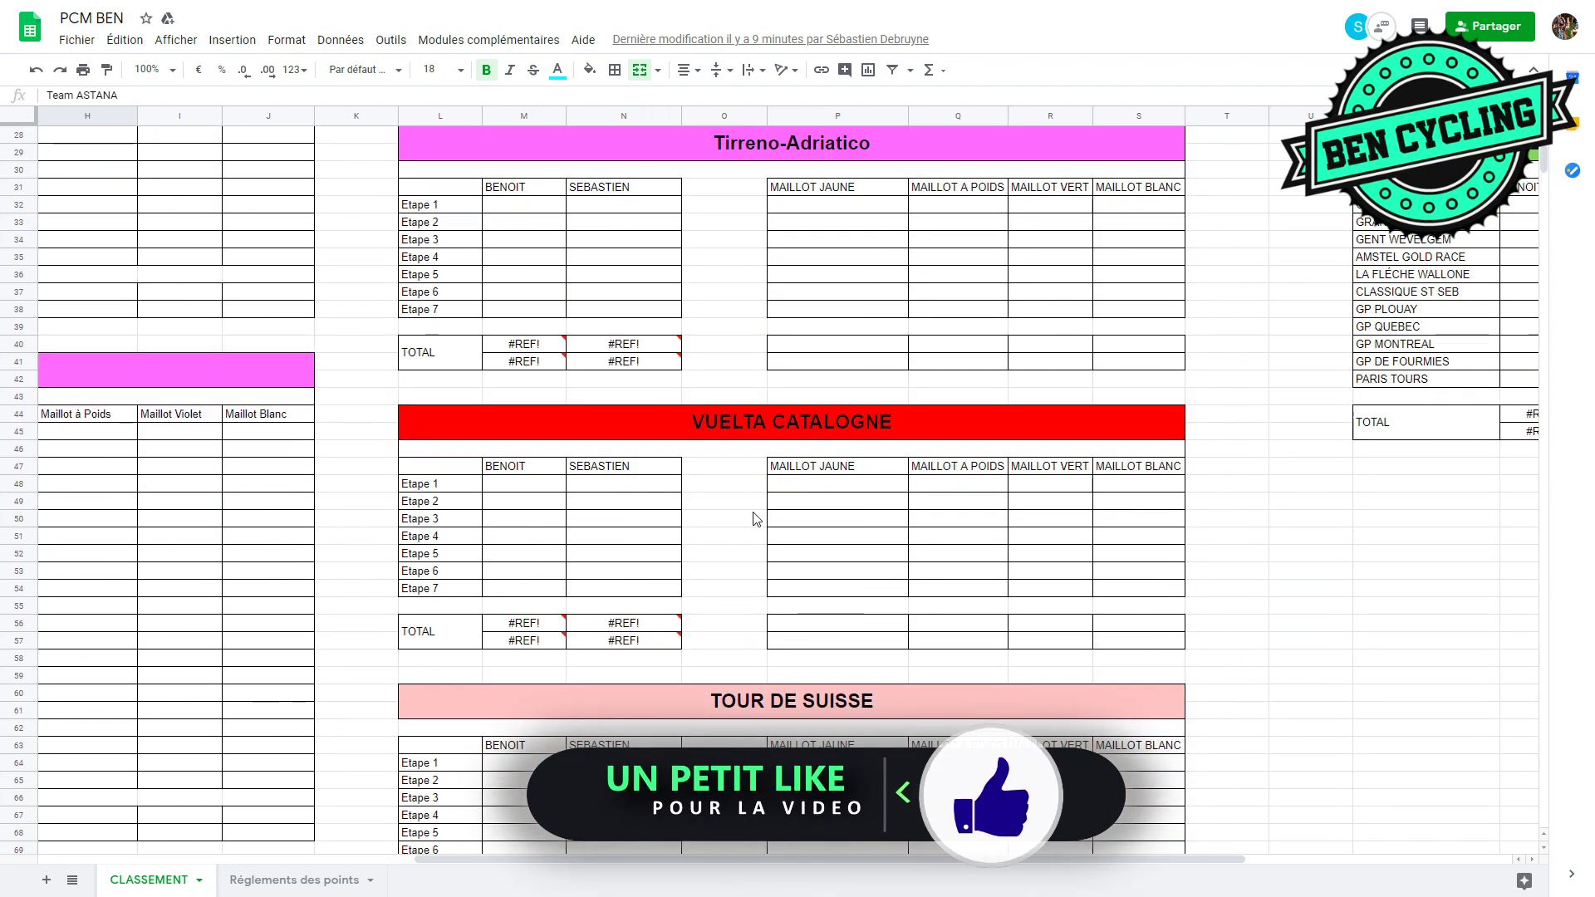
scroll(757, 516, down, 1)
scroll(756, 515, down, 2)
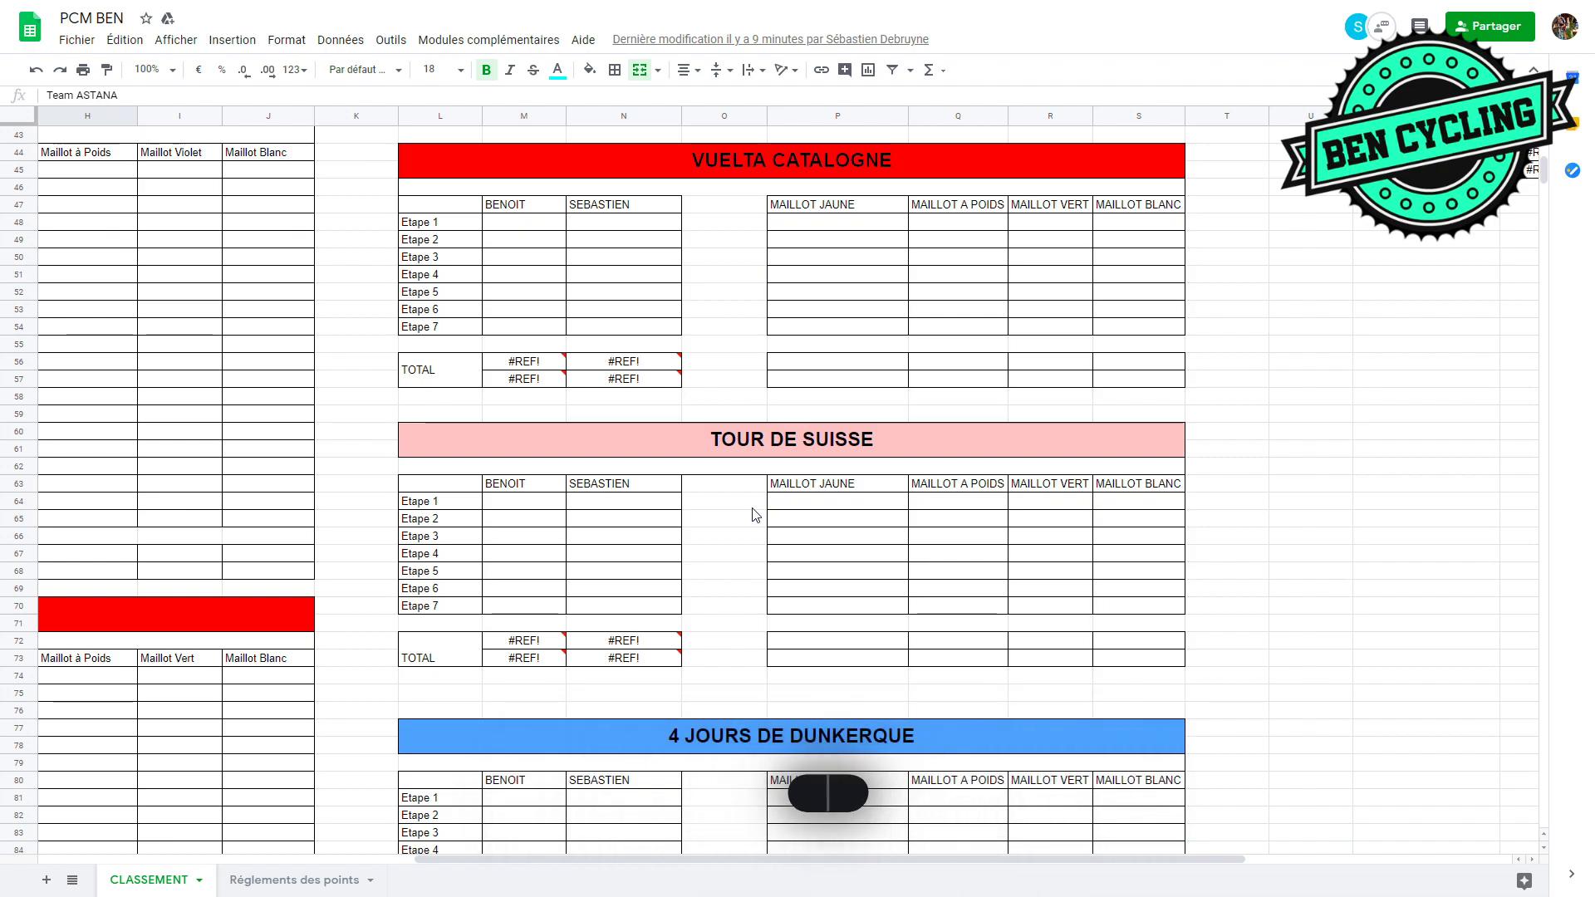
scroll(754, 516, down, 4)
scroll(723, 641, up, 9)
scroll(721, 646, up, 4)
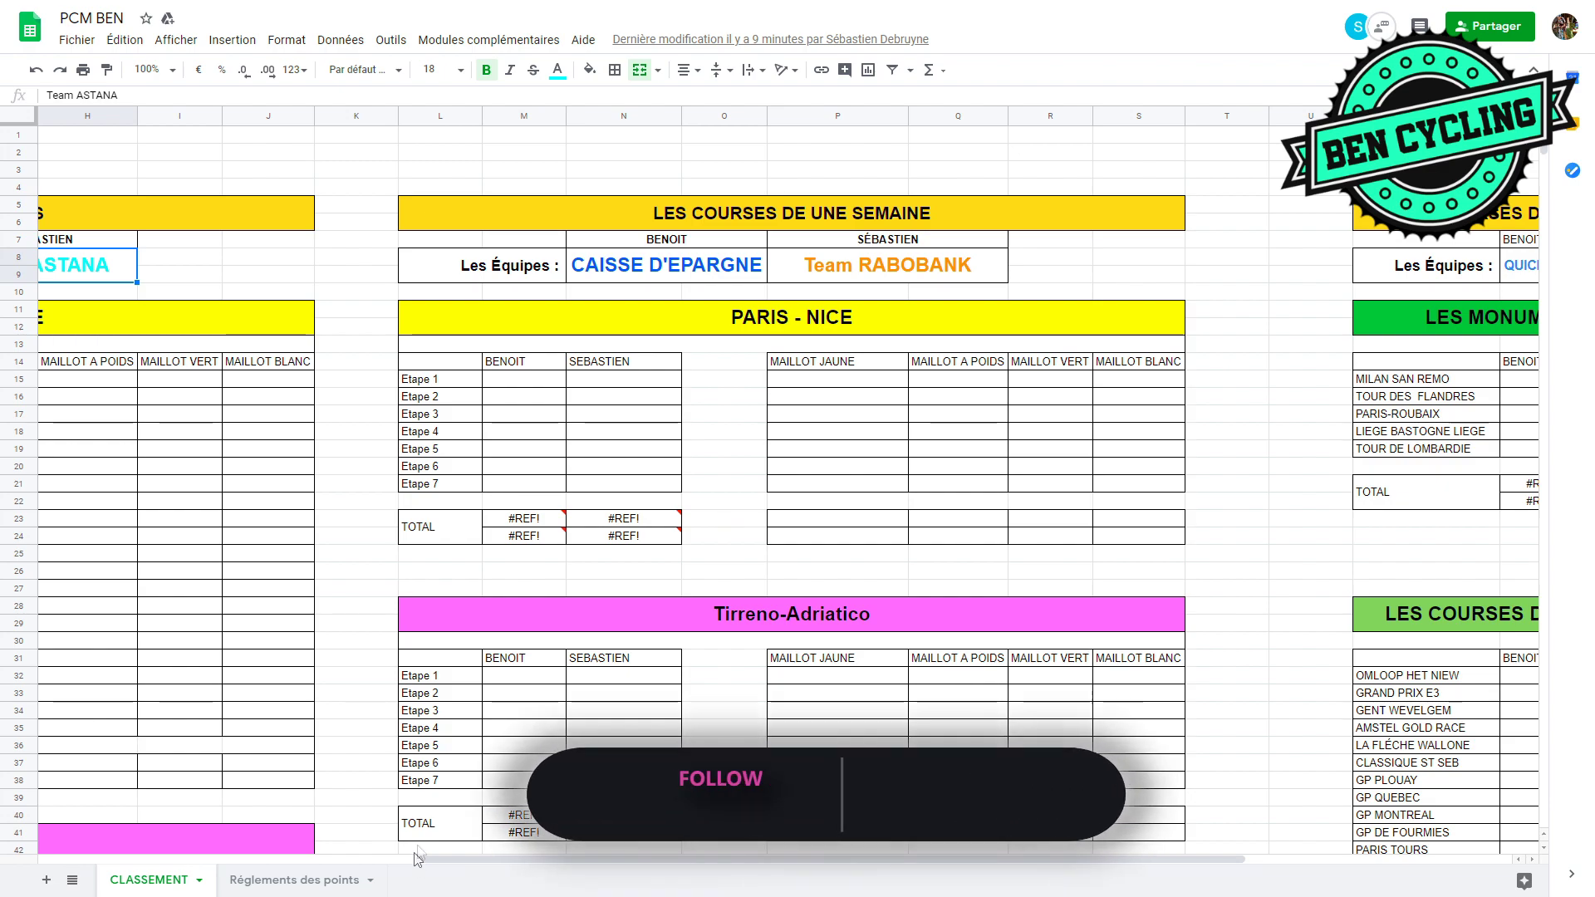
Step: Examine the one-day races section with its assigned teams, the monuments table and the list of other one-day races
scroll(411, 859, left, 1)
scroll(411, 859, right, 8)
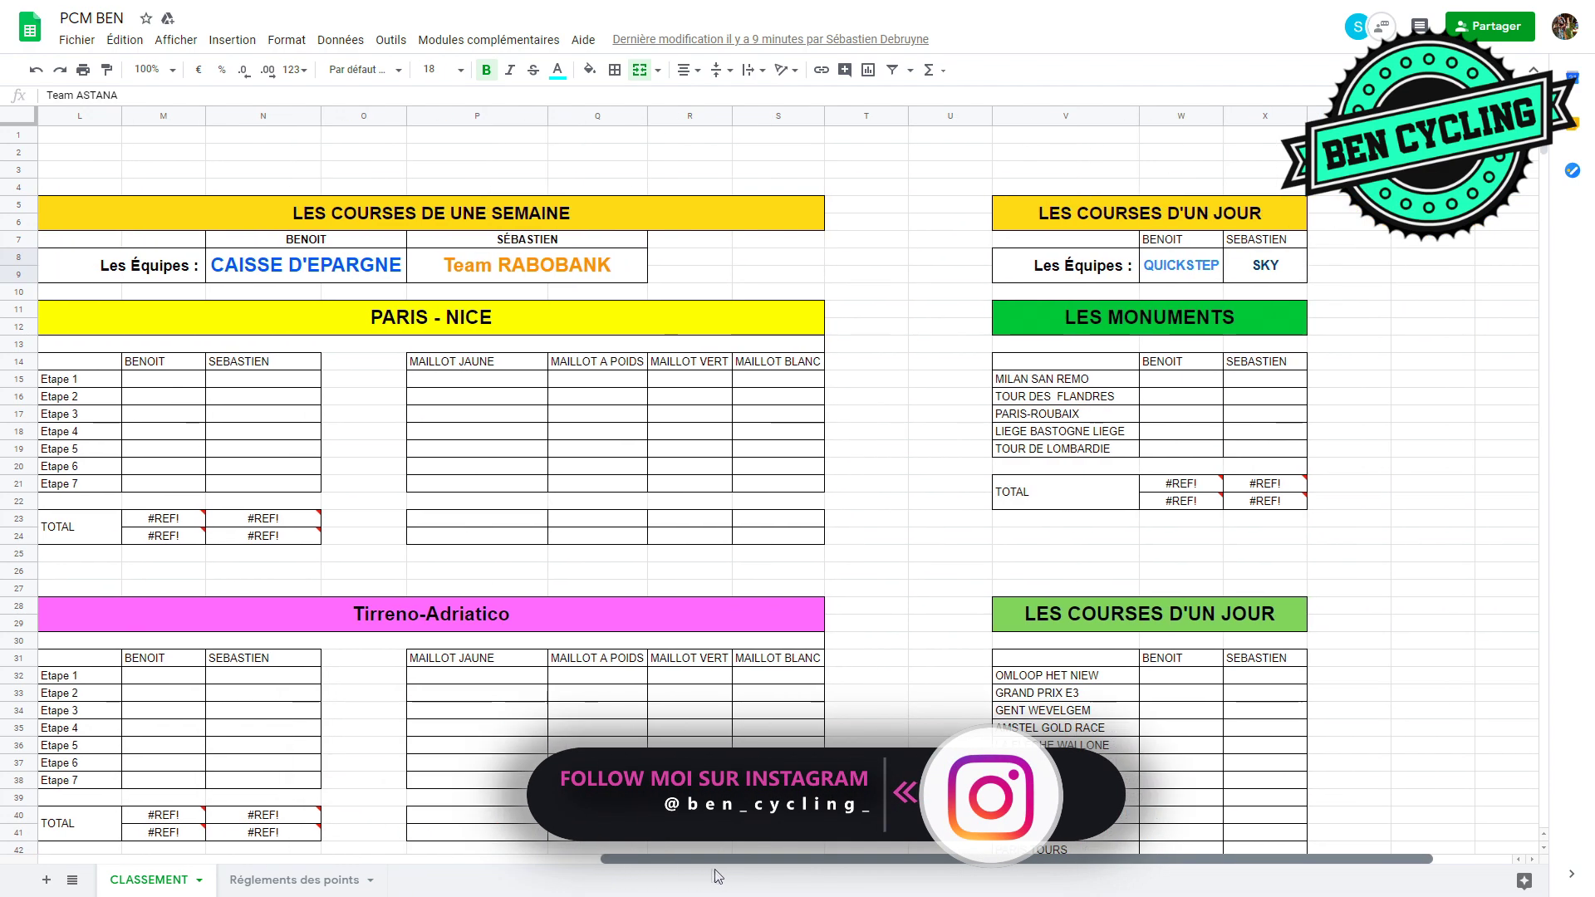
scroll(1090, 509, down, 3)
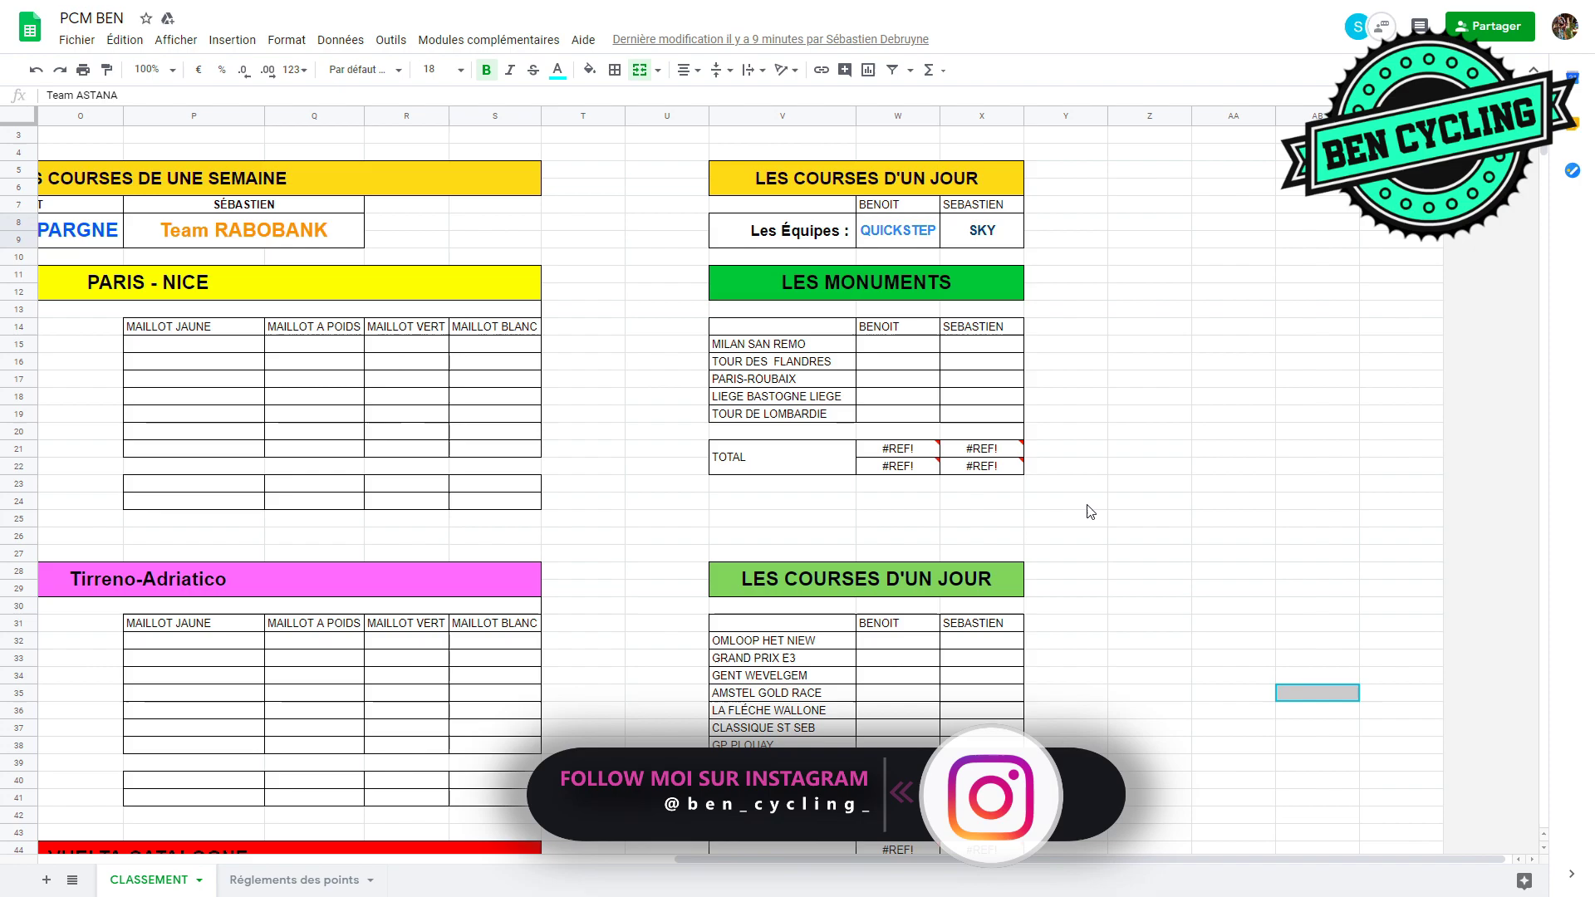
scroll(1266, 532, up, 3)
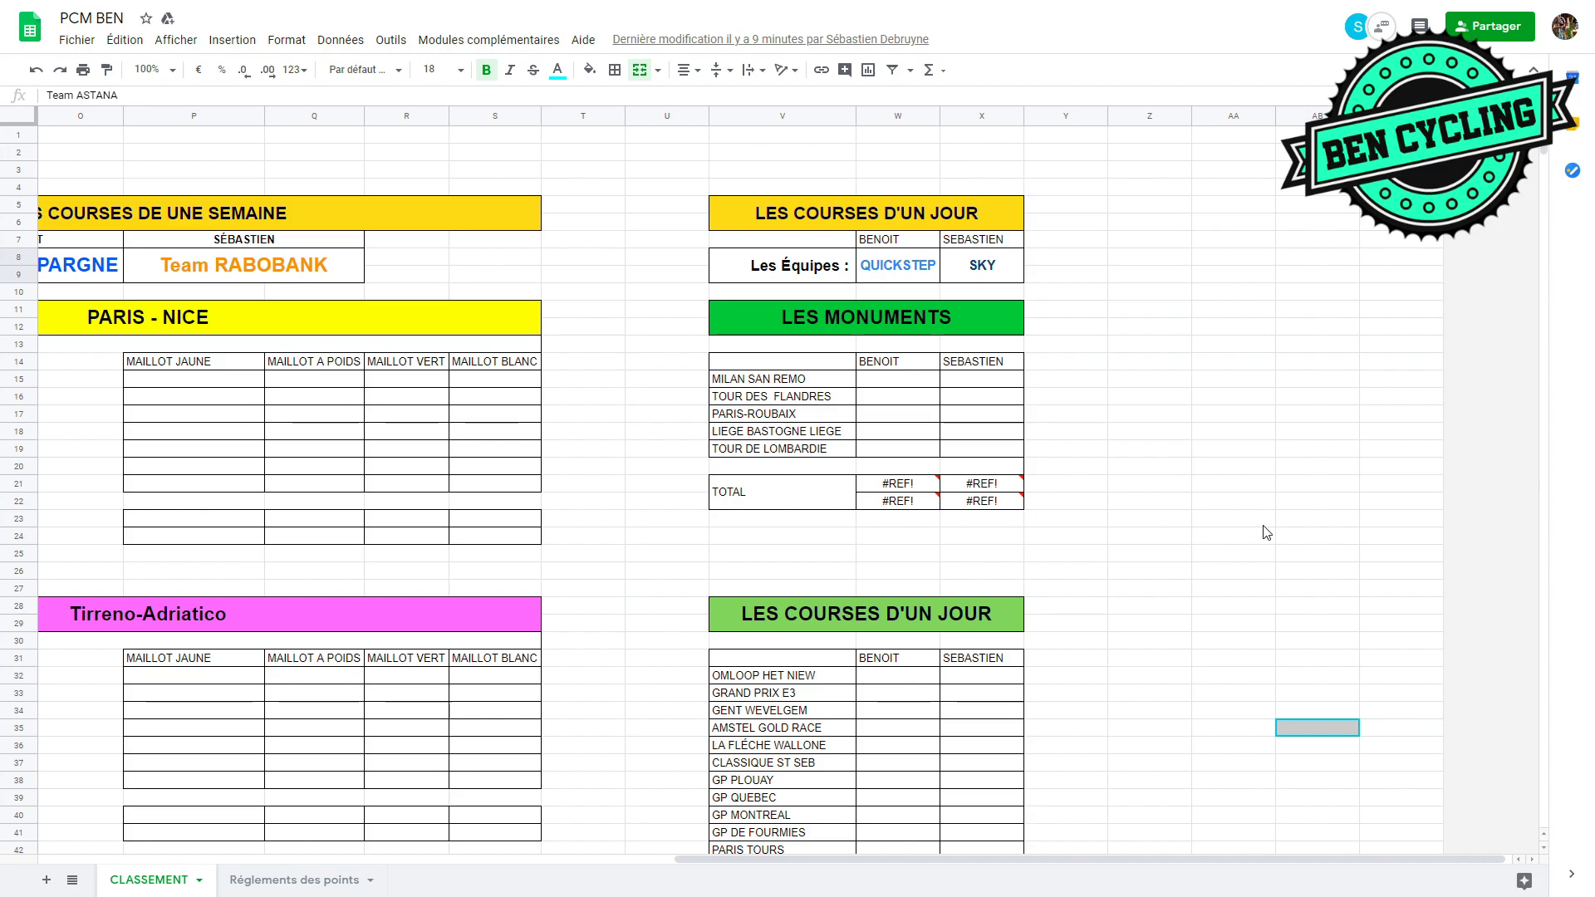
scroll(1186, 523, down, 2)
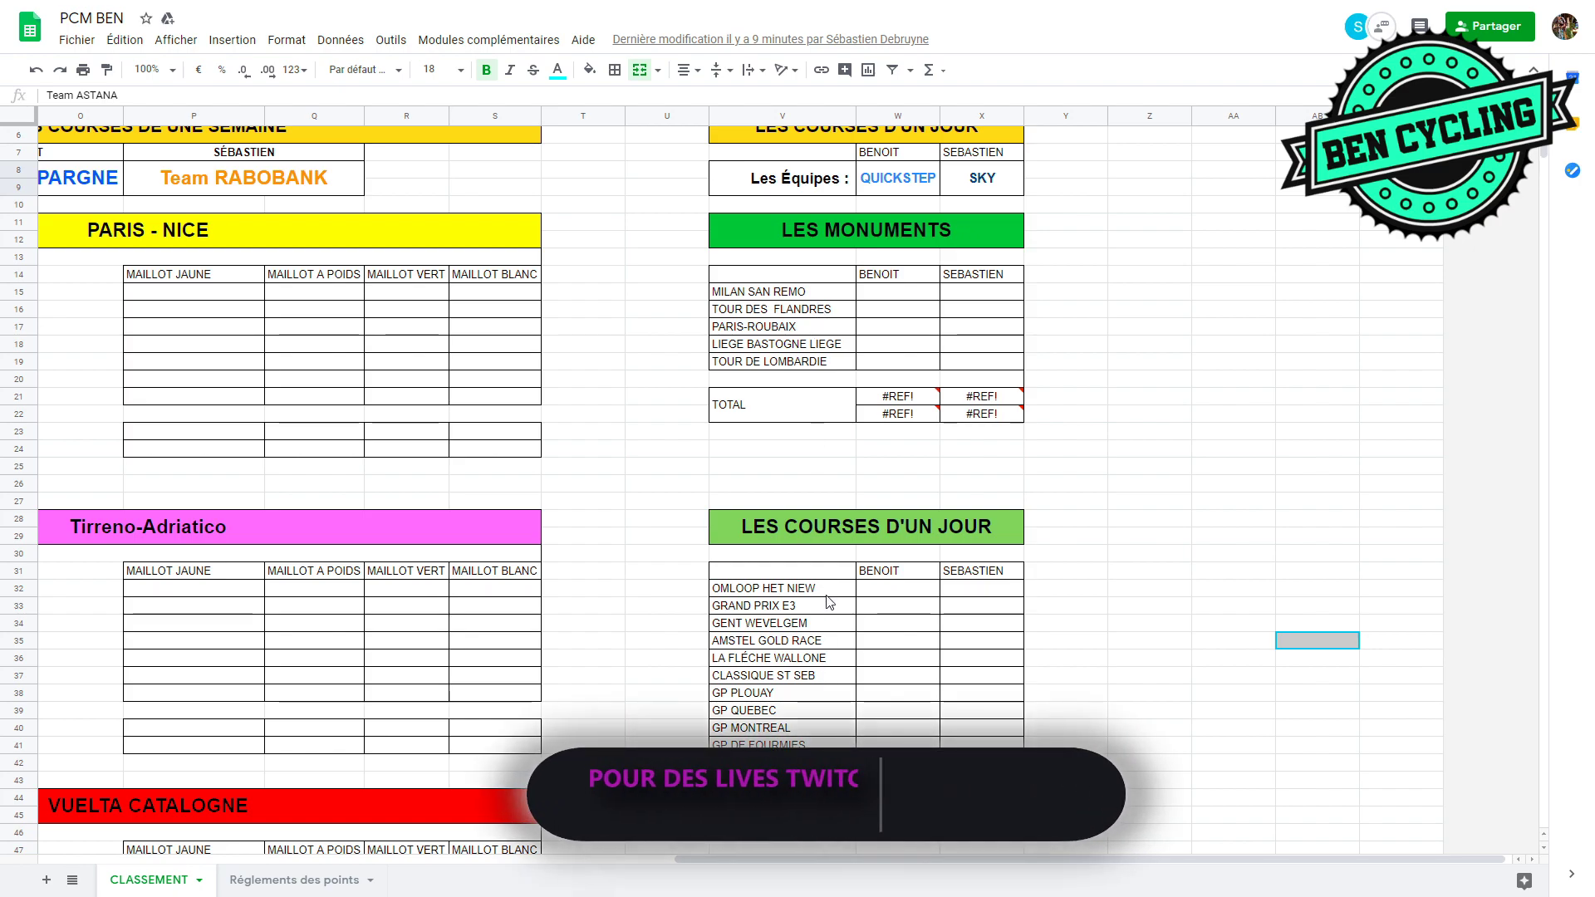
scroll(1246, 580, down, 1)
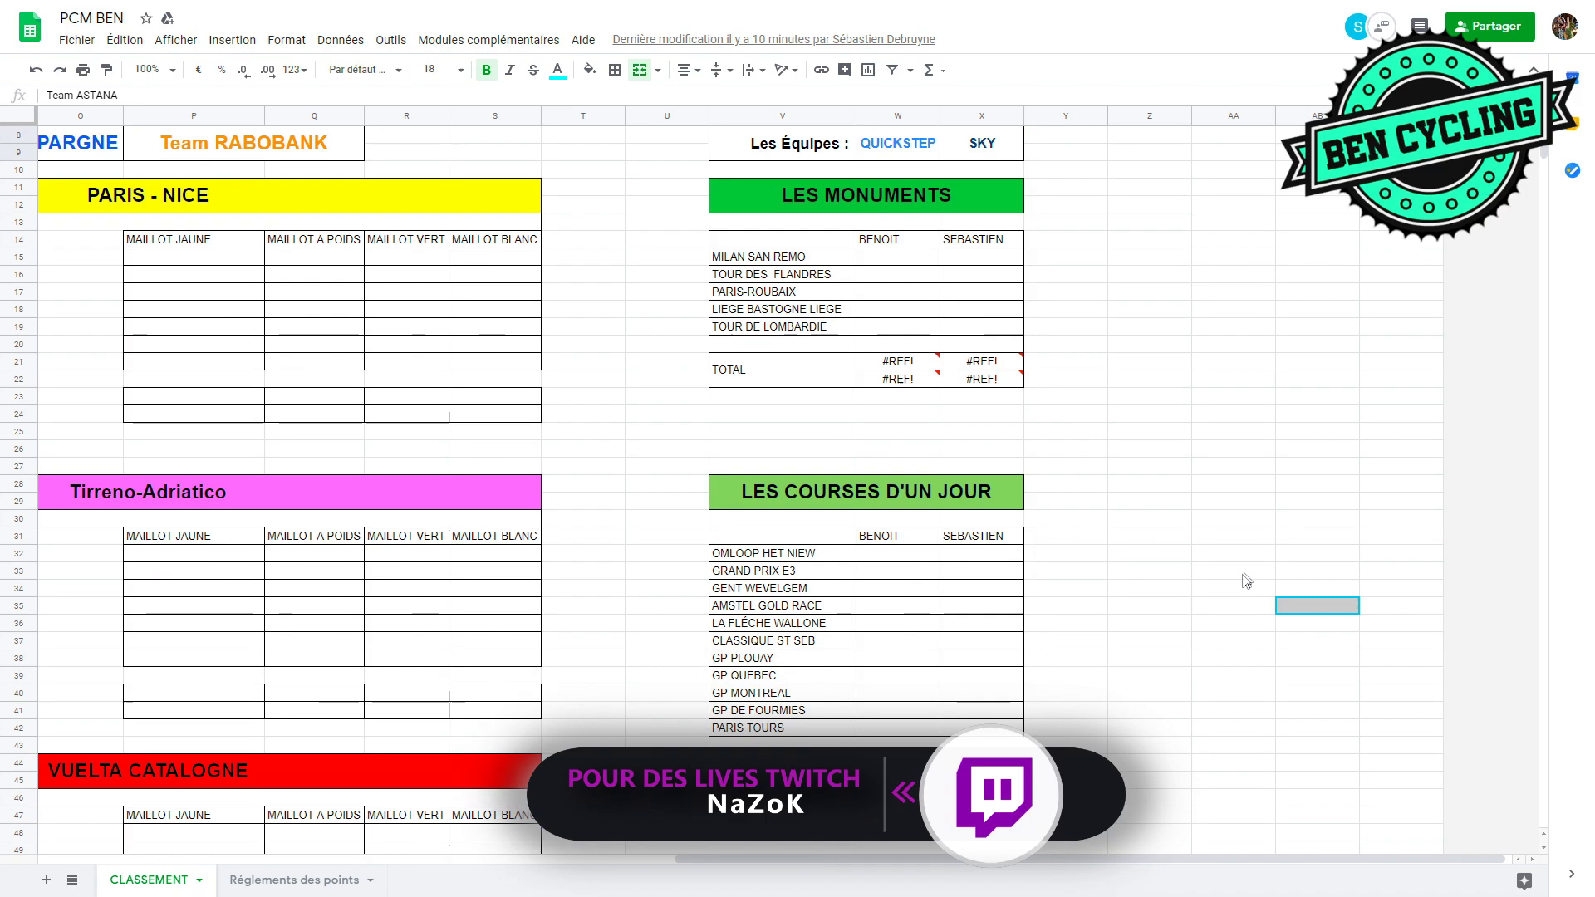
scroll(1247, 580, down, 6)
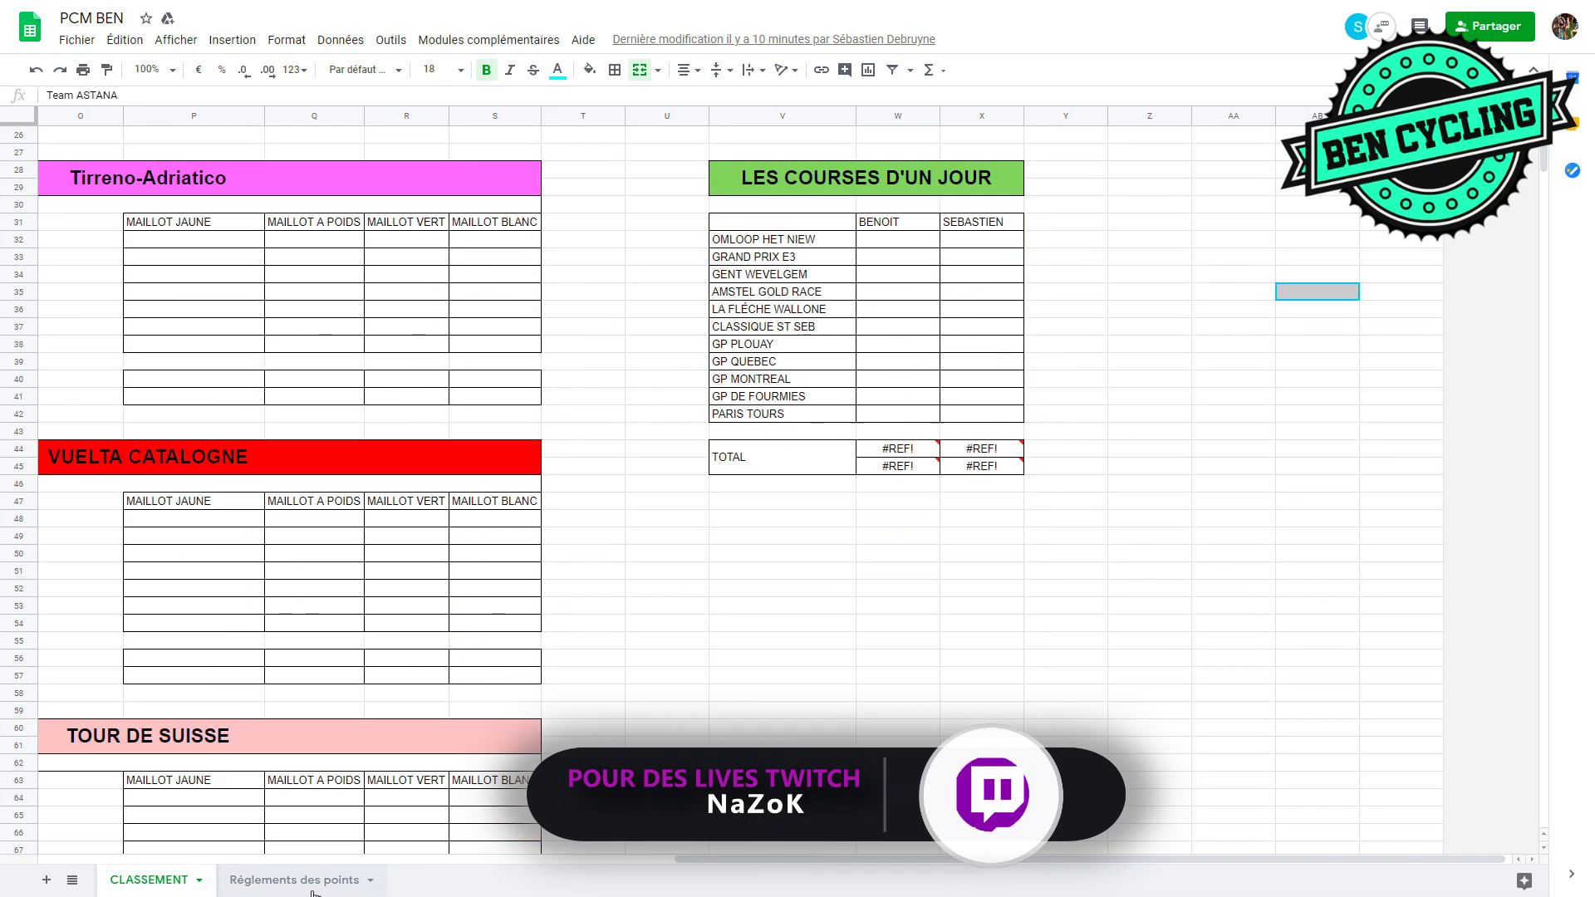
Step: Open the Réglements des points sheet and review the points scales for Grand Tours, one-week races, monuments and one-day races
click(312, 888)
scroll(897, 676, down, 6)
scroll(918, 764, up, 5)
scroll(914, 768, down, 1)
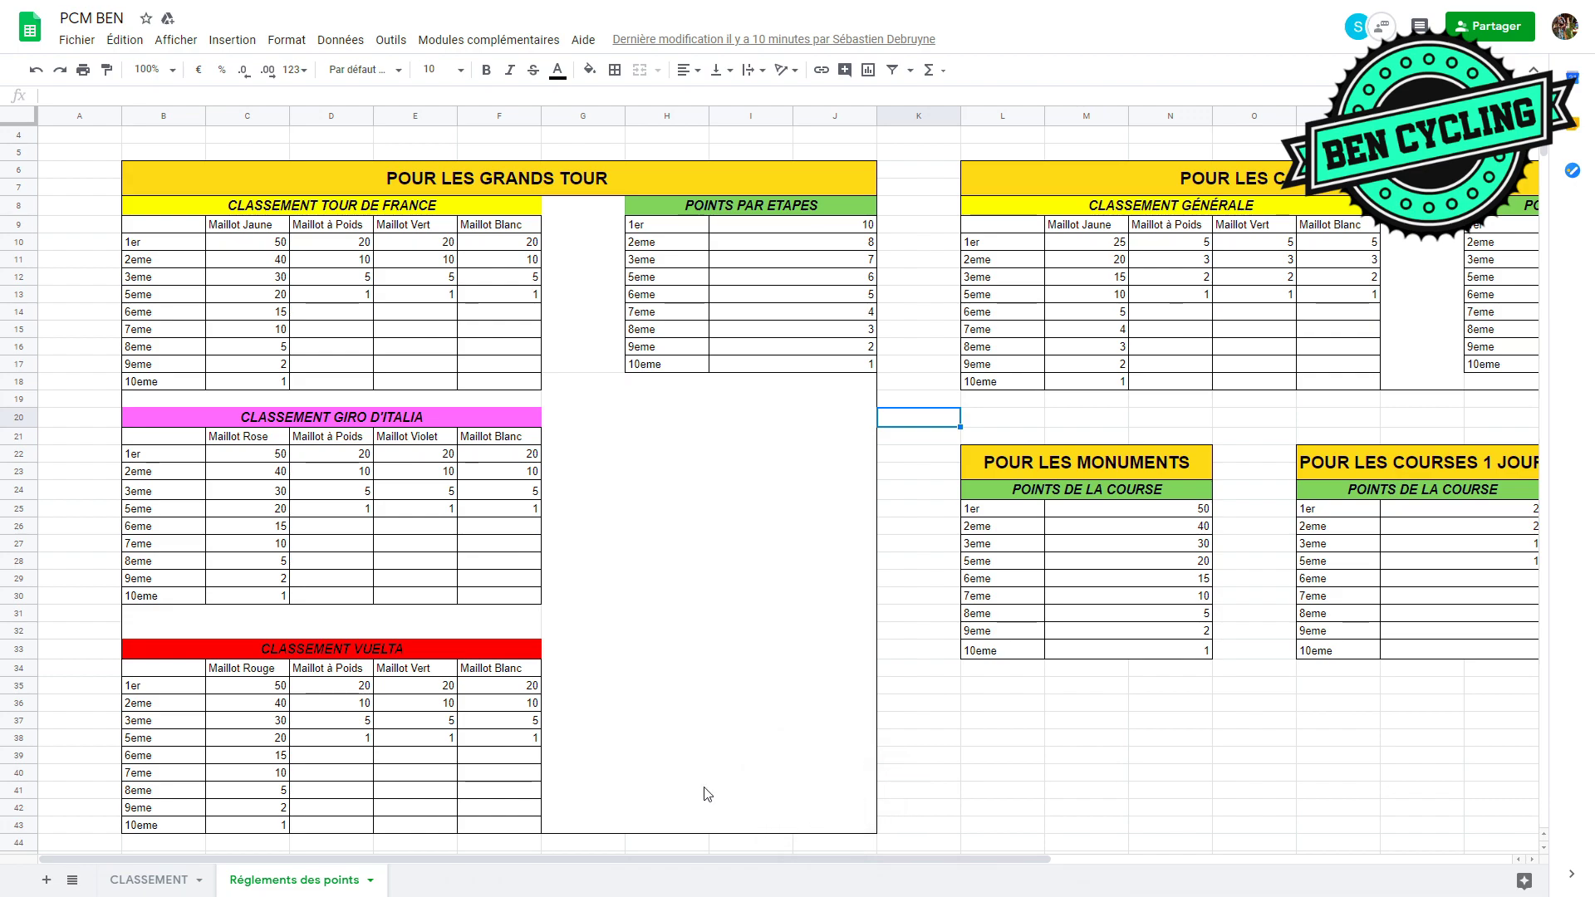
drag(312, 858, 644, 885)
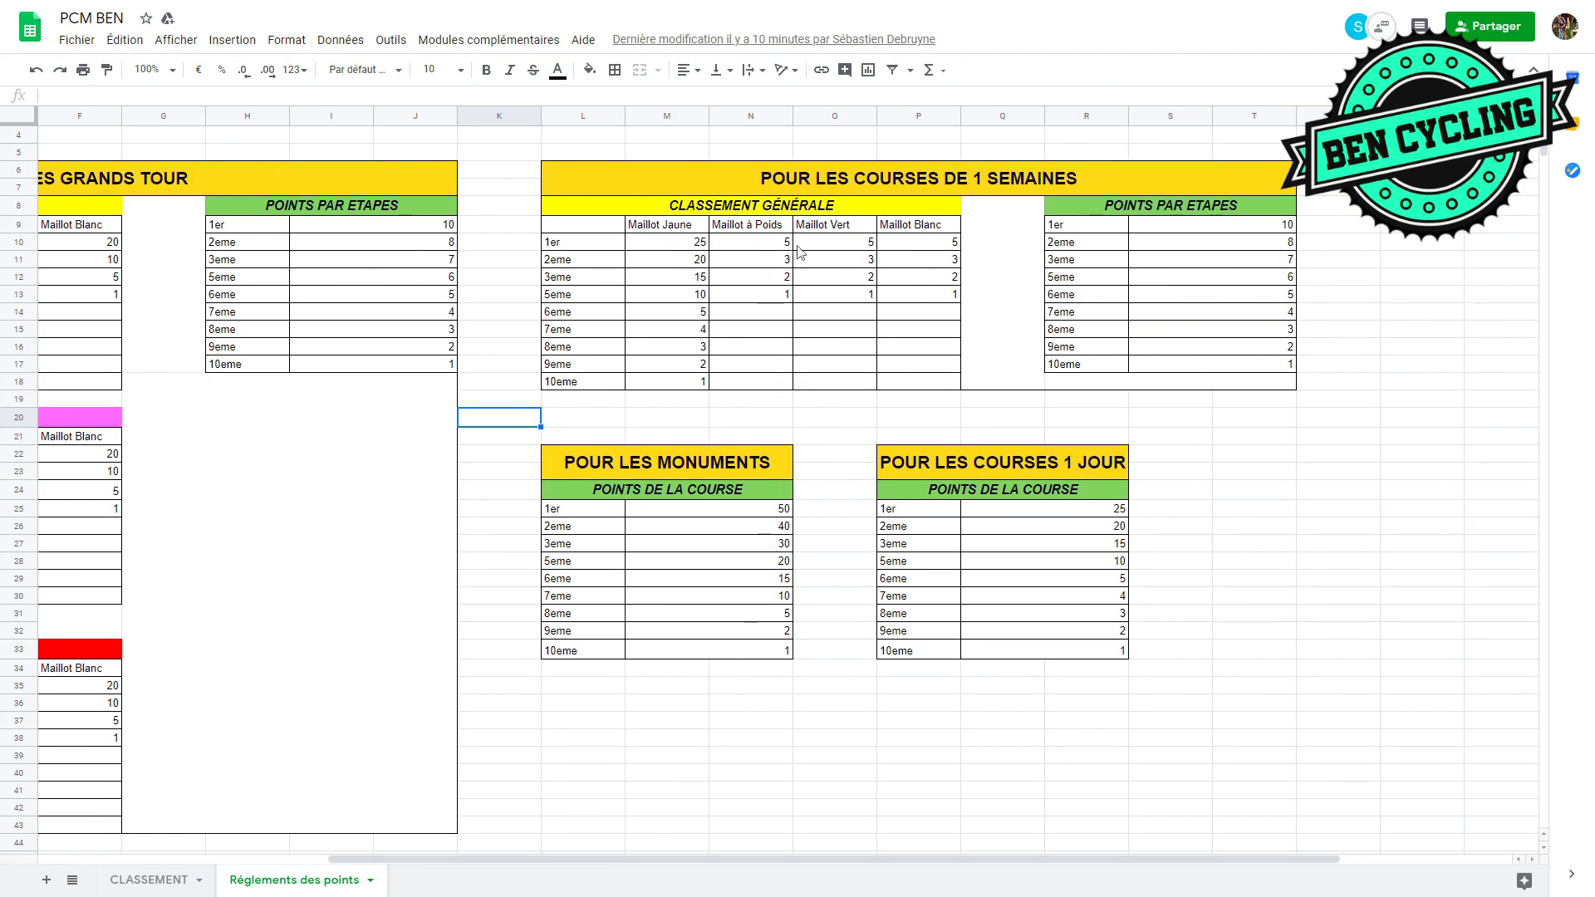